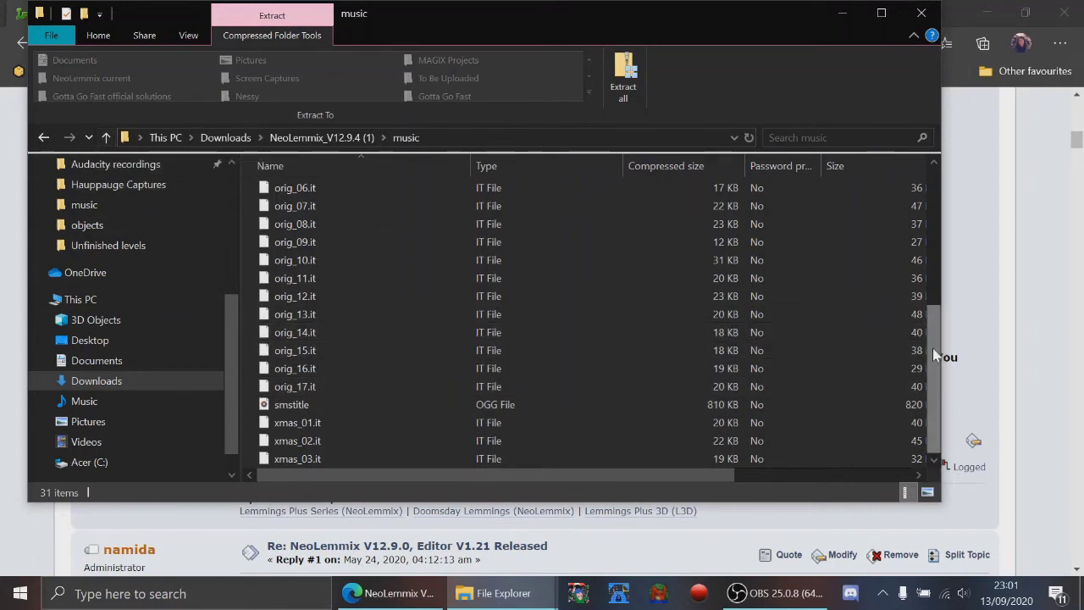
drag(933, 348, 924, 179)
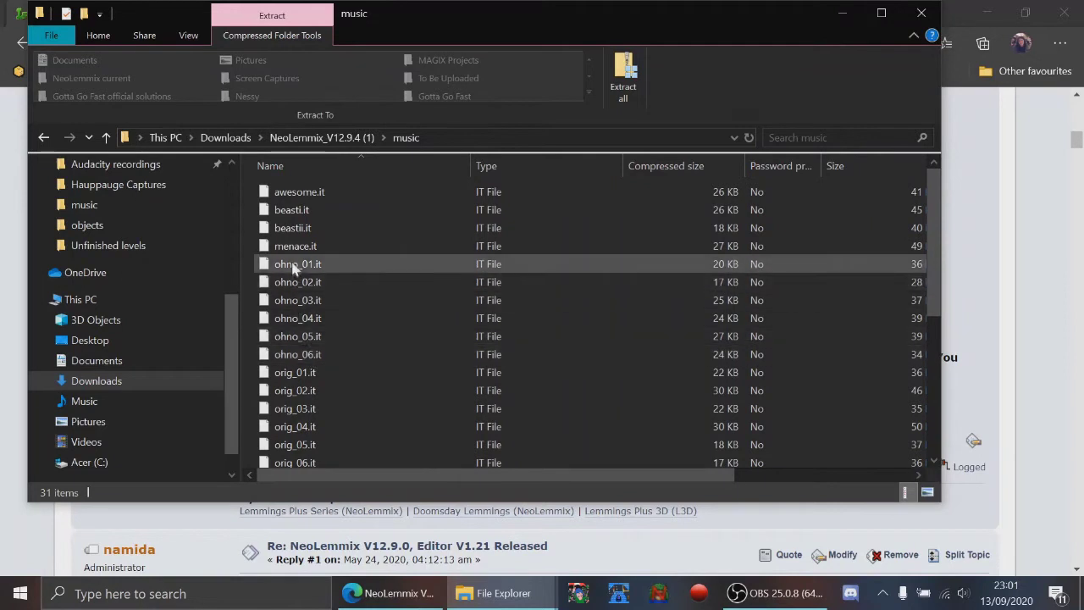
drag(931, 269, 931, 246)
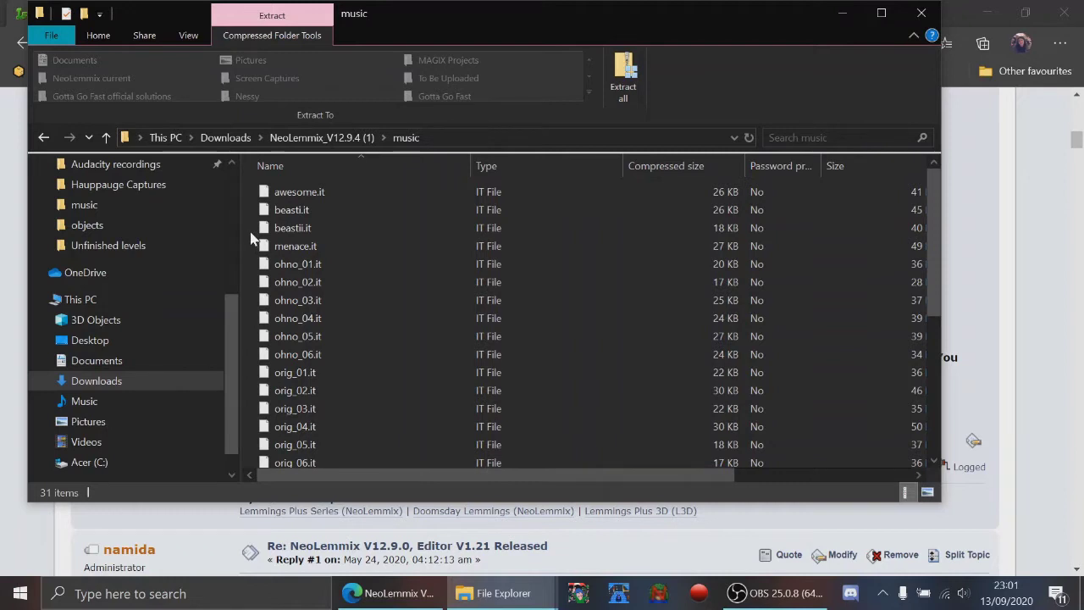
drag(934, 207, 928, 304)
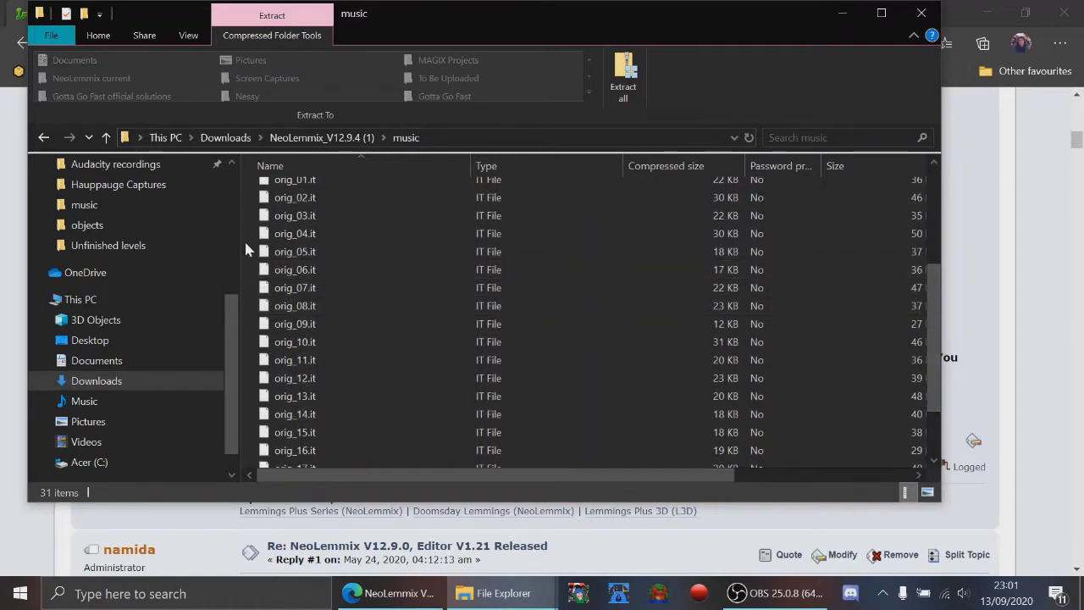
Inspect the zip's settings and sketches folders, returning to the zip root after each
click(105, 138)
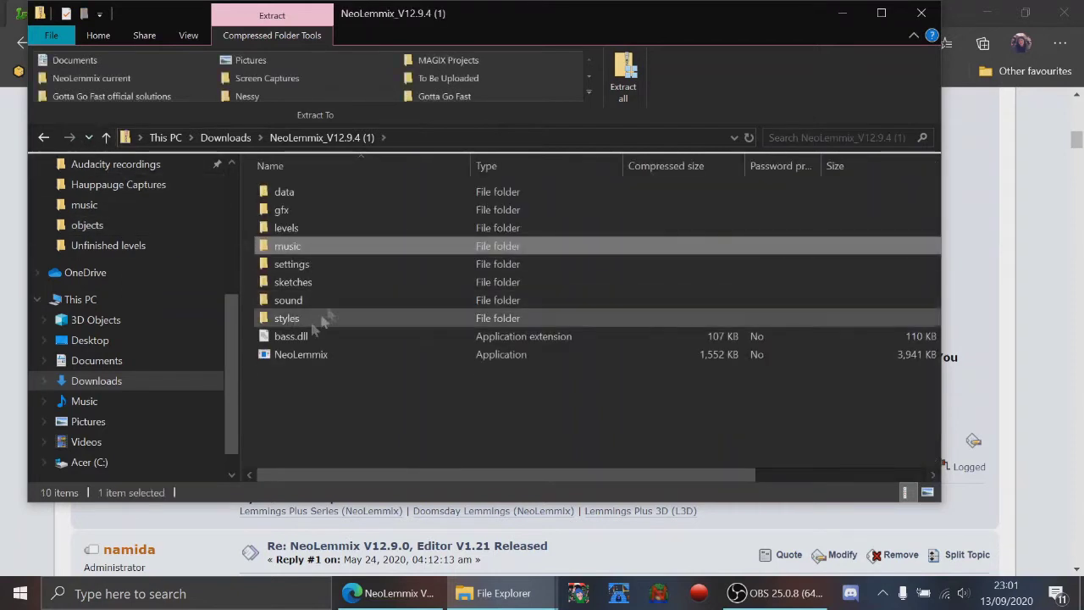
double_click(295, 264)
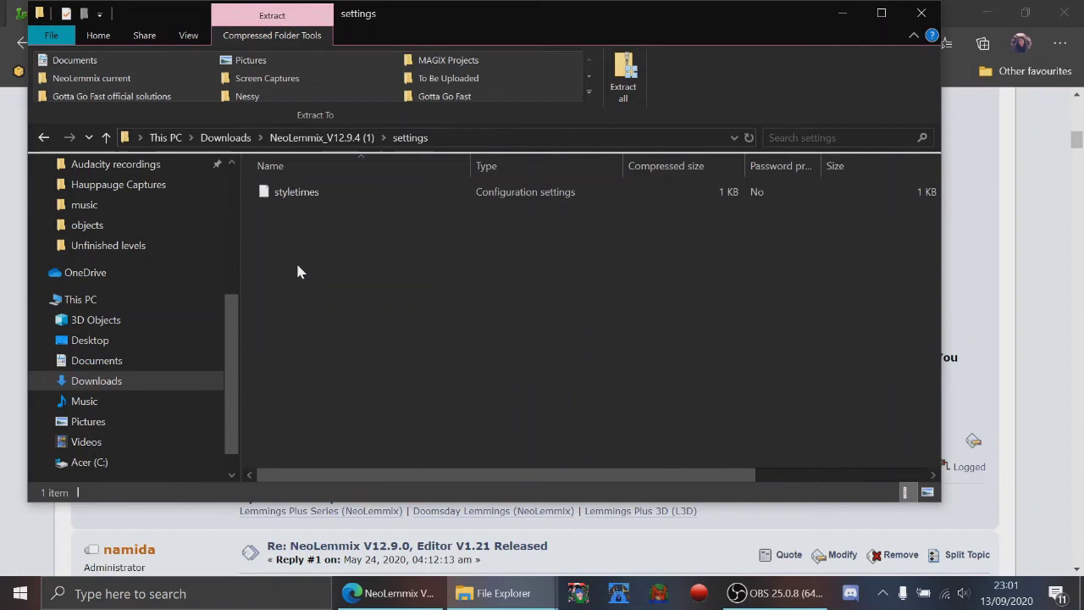
click(107, 140)
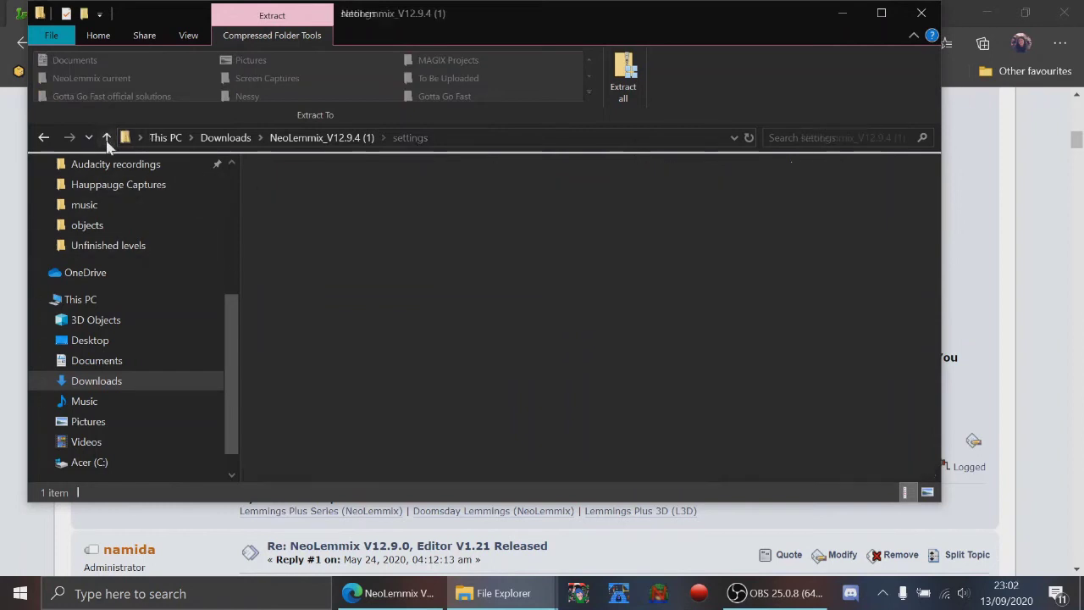
double_click(299, 288)
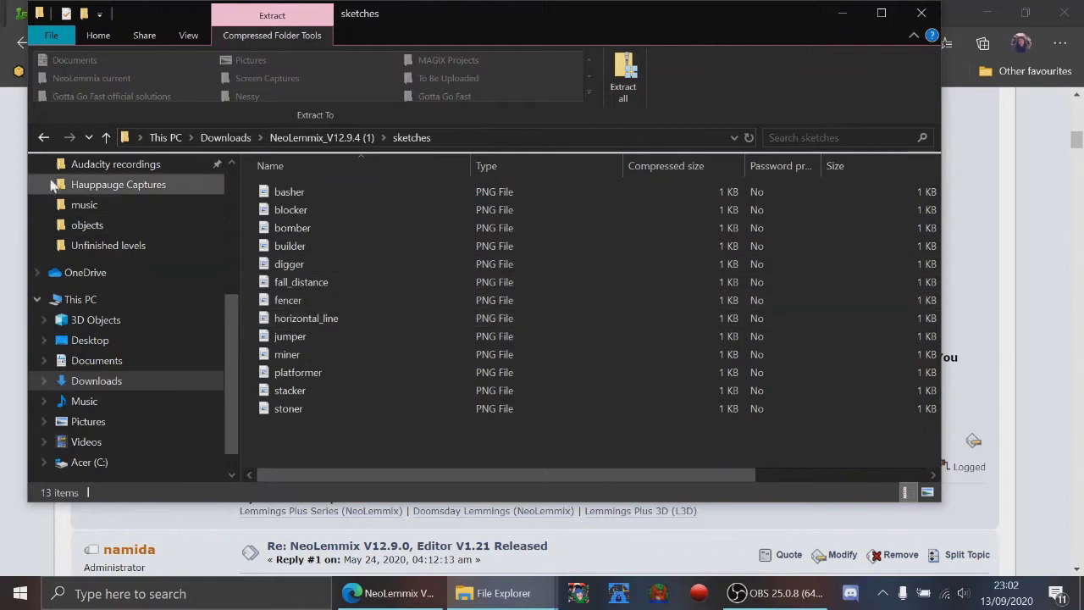
click(107, 140)
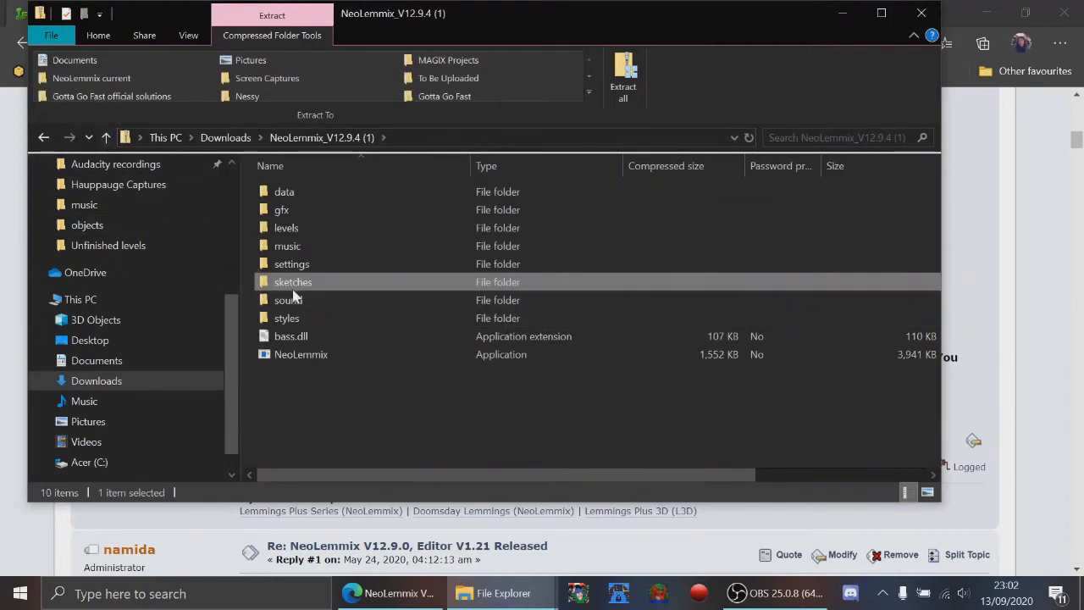
click(357, 426)
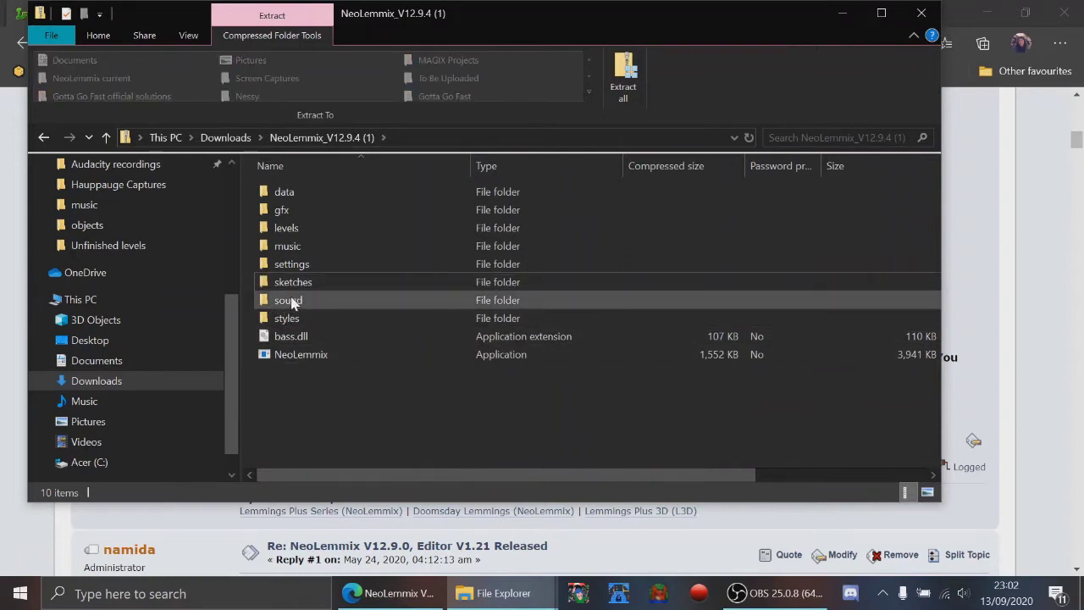
Inspect the sound and styles folders, then return to the zip's top level
double_click(288, 301)
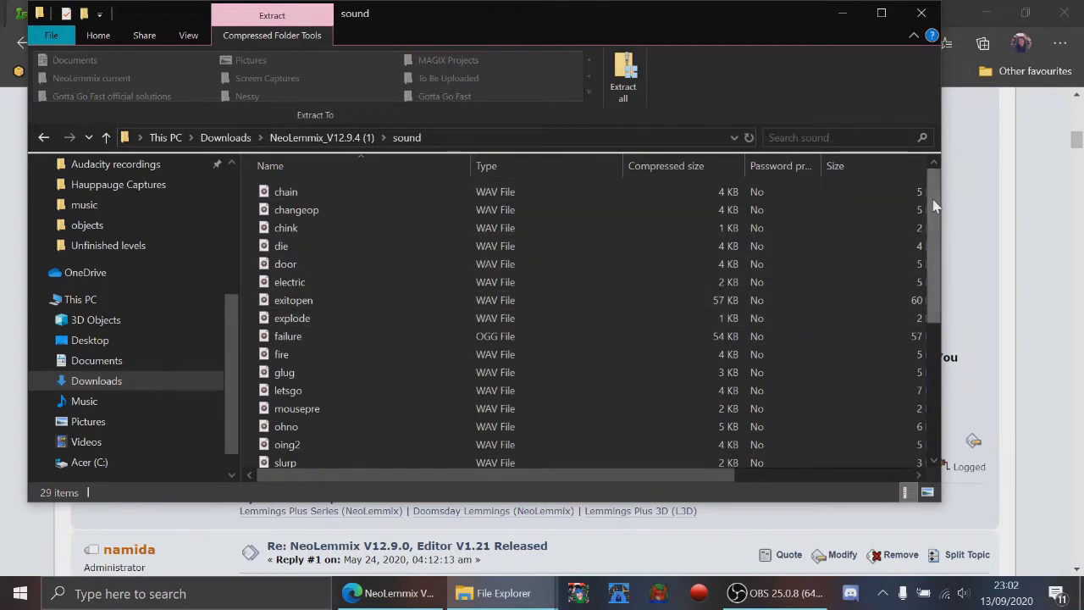
drag(934, 199, 943, 342)
drag(936, 384, 893, 186)
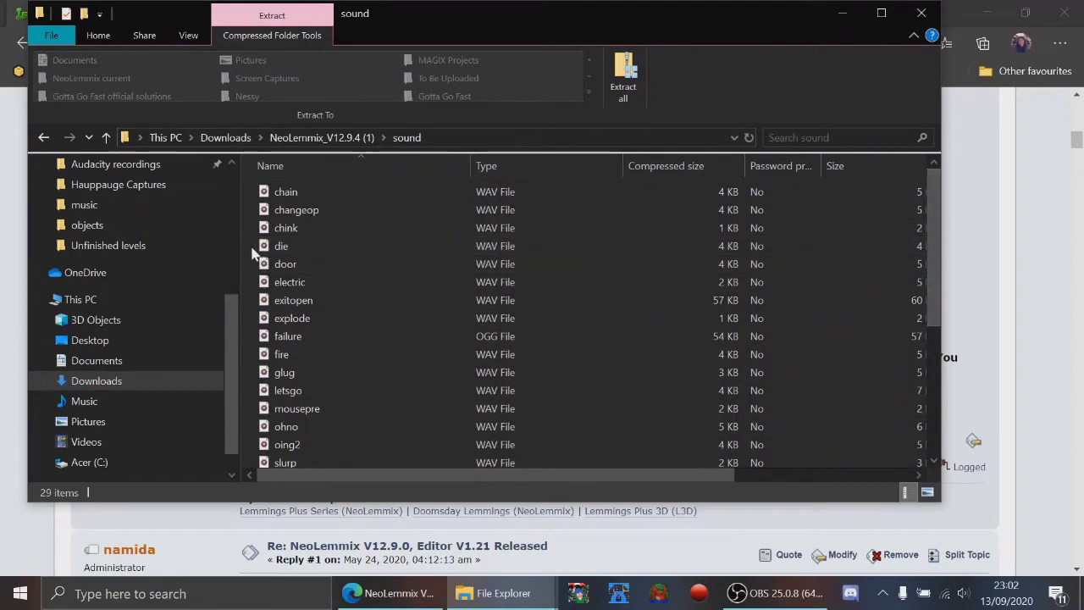
click(106, 142)
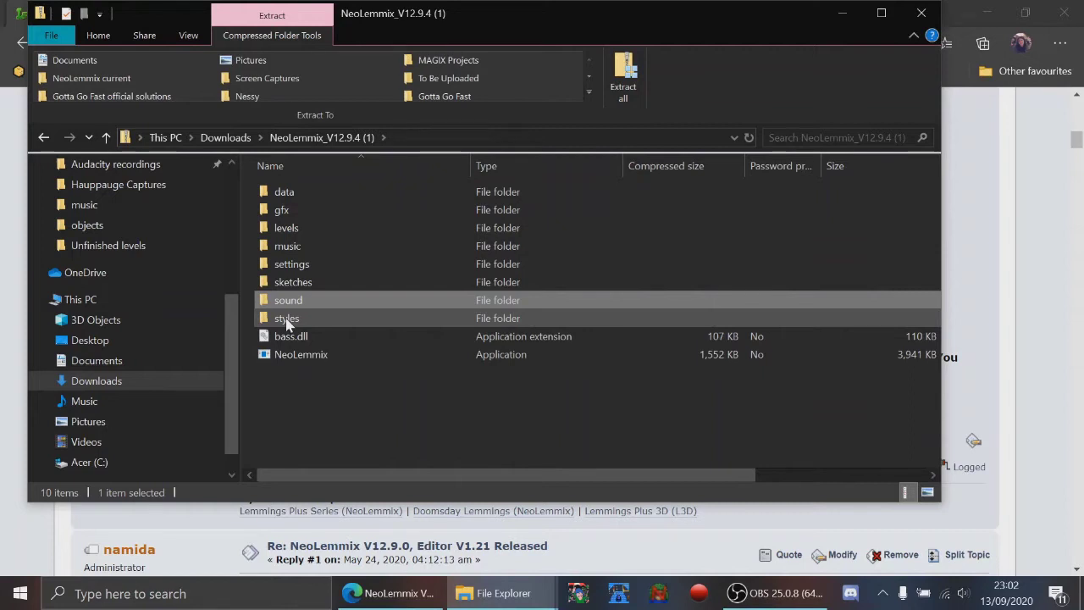
double_click(287, 320)
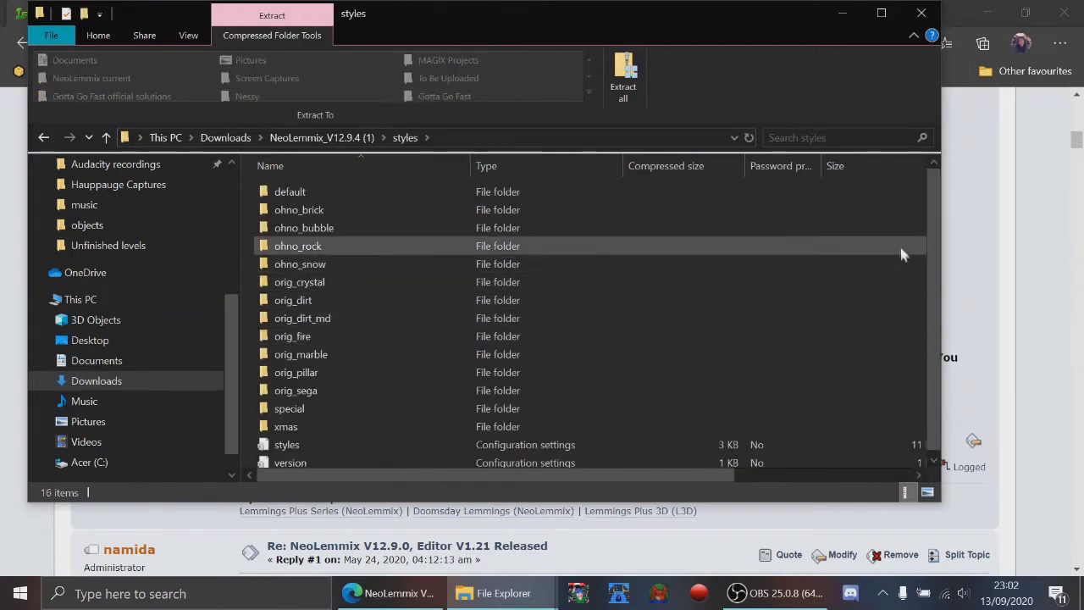
scroll(925, 247, down, 1)
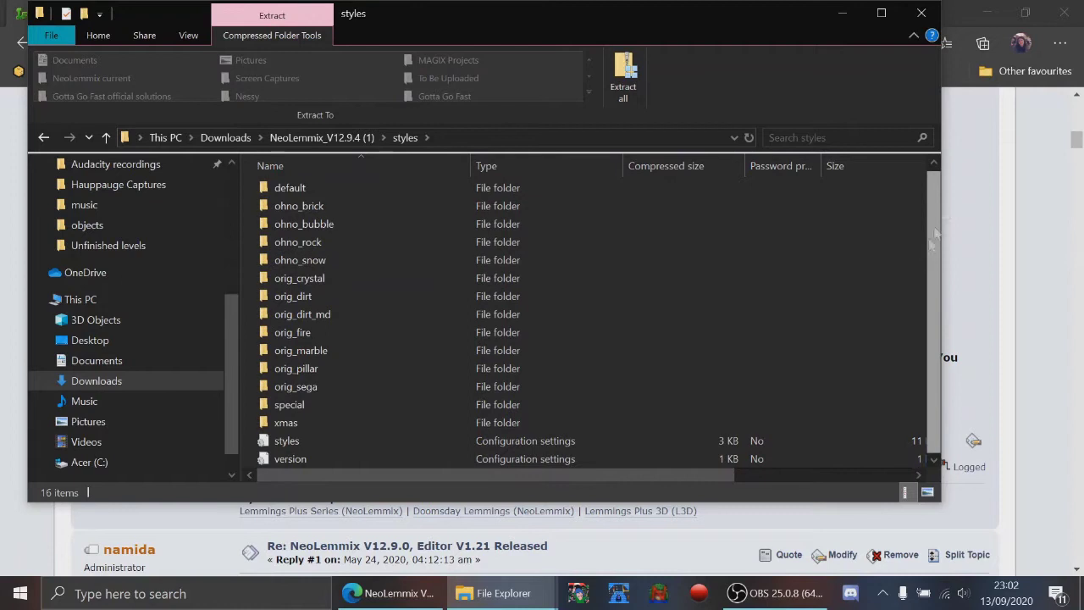
scroll(931, 241, up, 1)
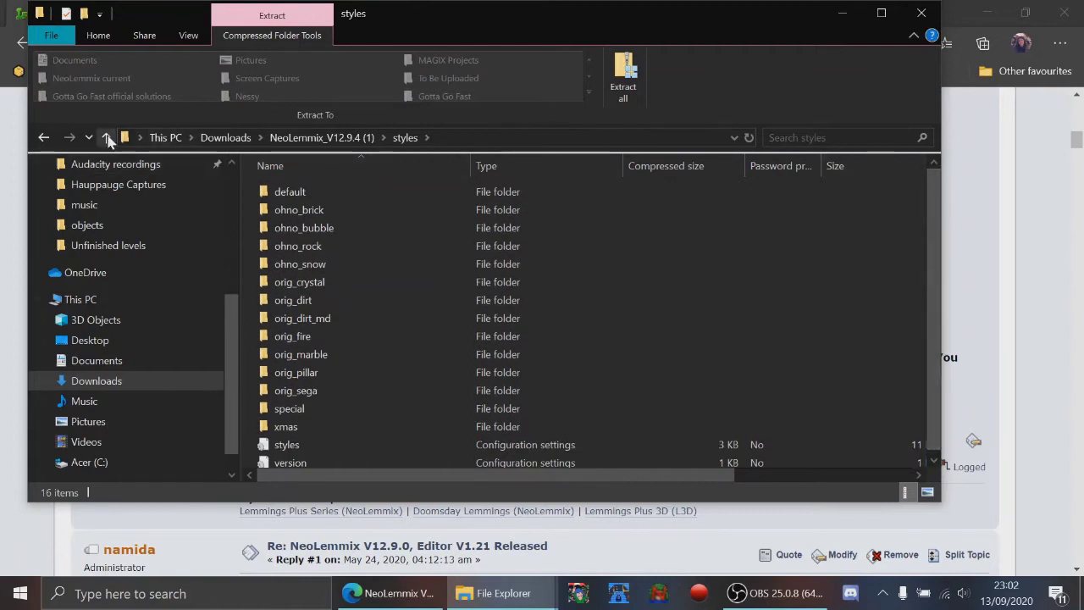
click(108, 138)
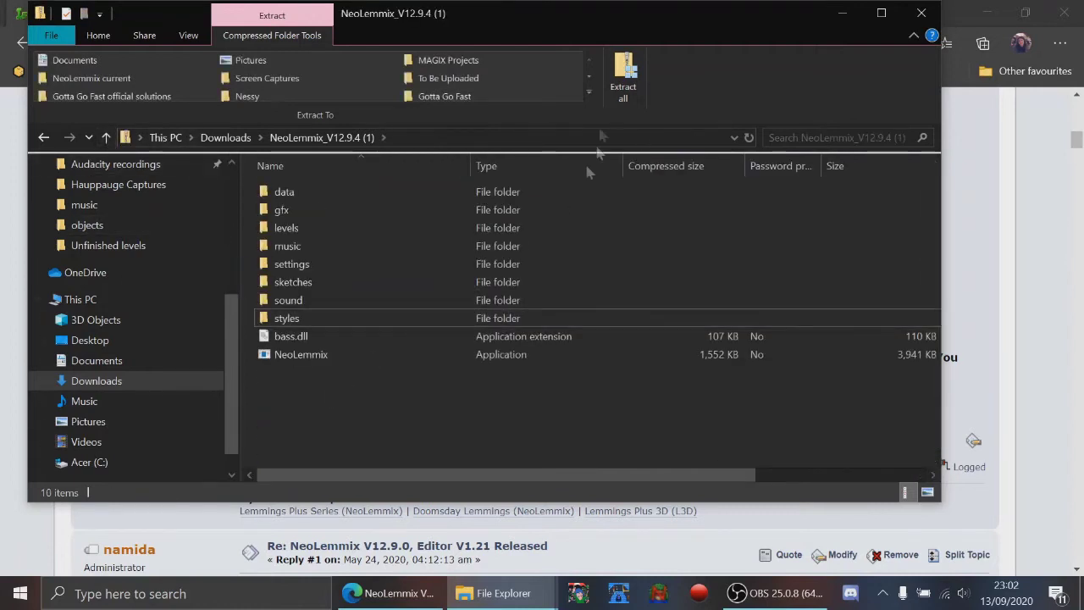
Extract all of NeoLemmix_V12.9.4 (1).zip into the Desktop folder 'Neo Lemmix install location'
click(623, 76)
click(720, 216)
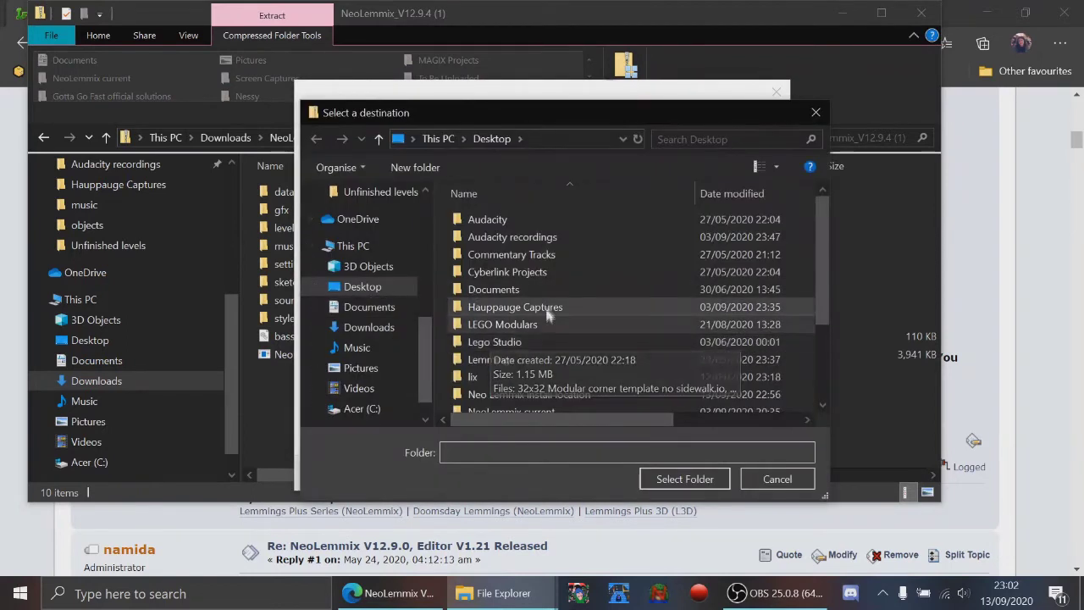
scroll(547, 305, down, 1)
click(546, 355)
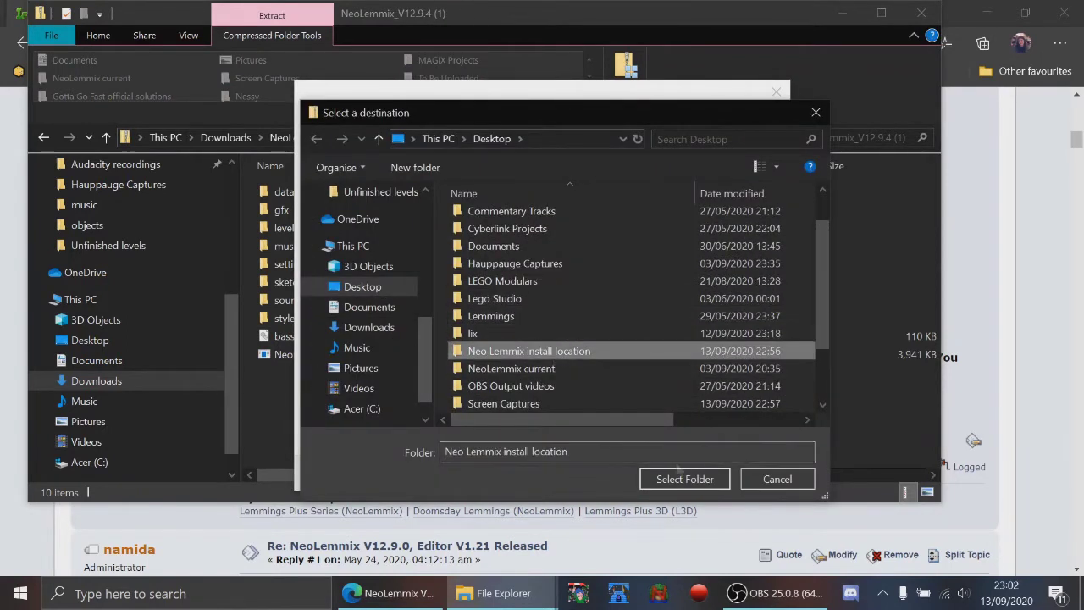
click(688, 479)
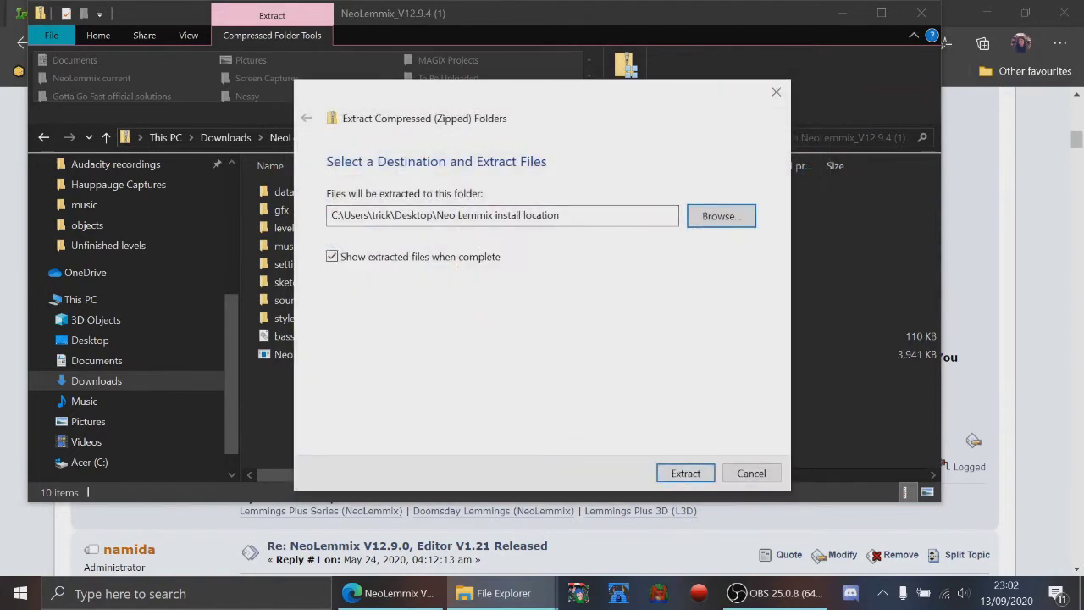
drag(437, 215, 559, 215)
click(682, 475)
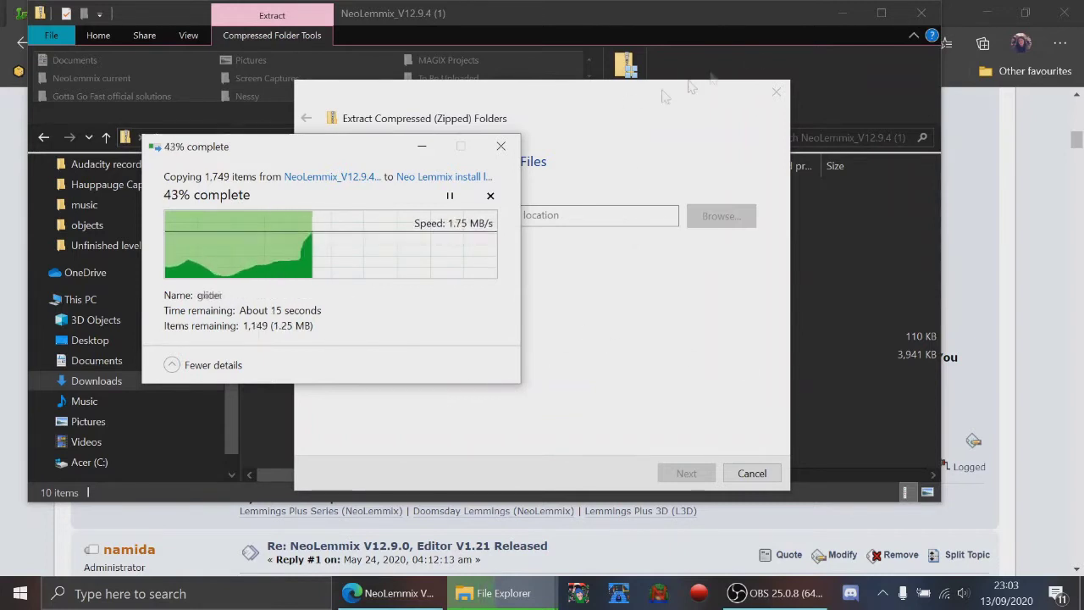
mouse_move(394, 597)
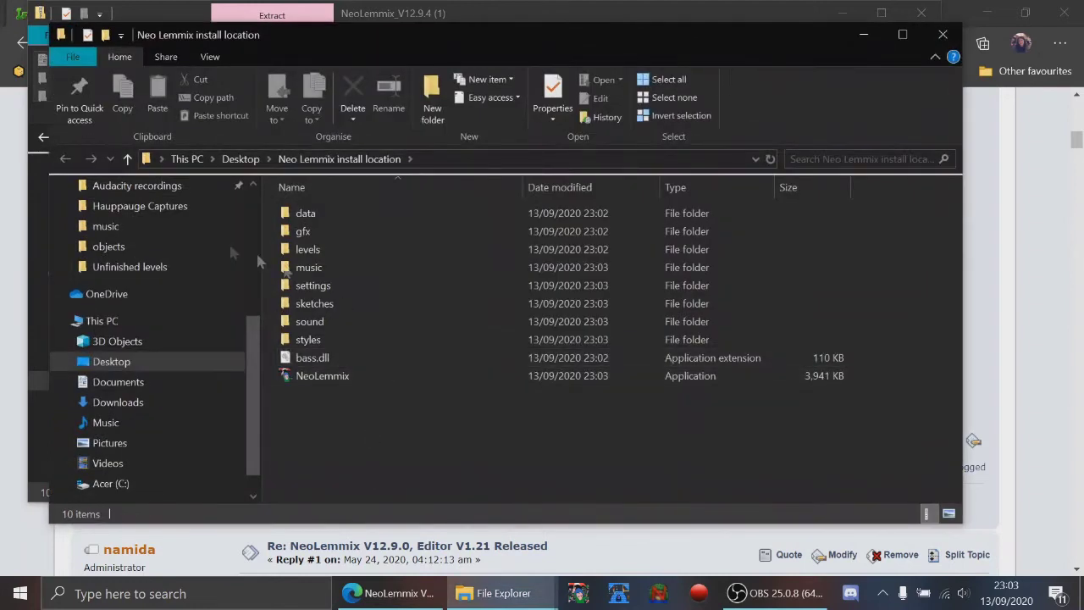
Close the compressed NeoLemmix_V12.9.4 (1) window and box-select the extracted items, then deselect them
click(518, 13)
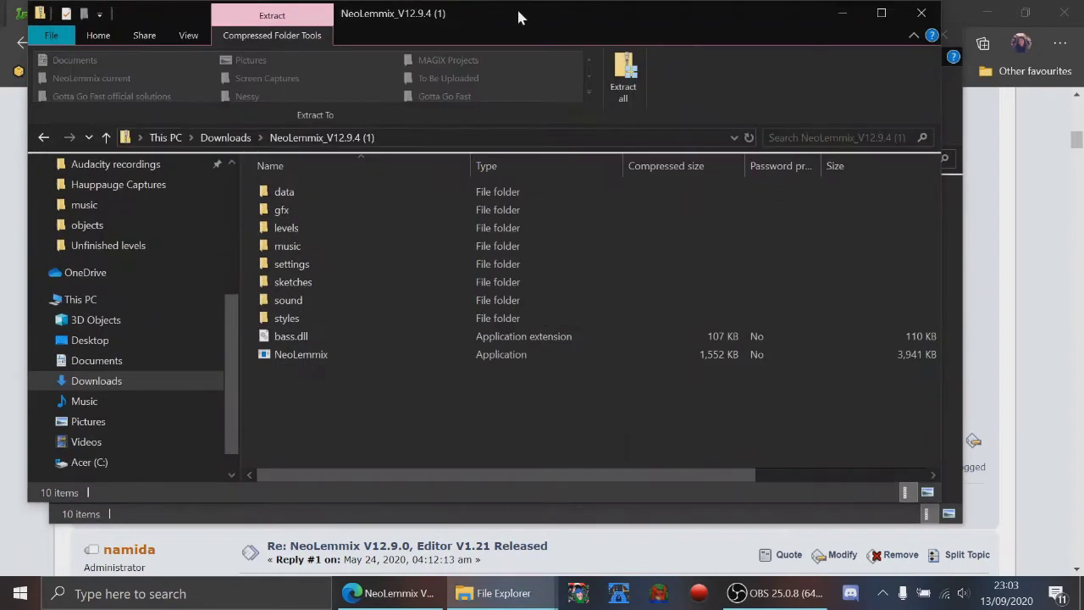
click(922, 14)
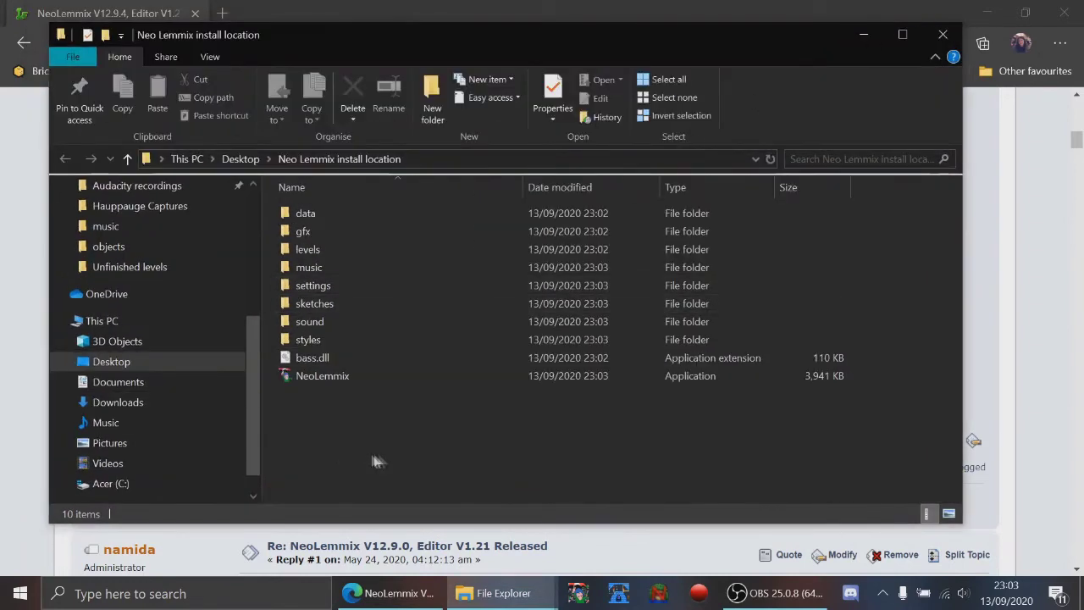
drag(392, 448, 257, 203)
click(458, 461)
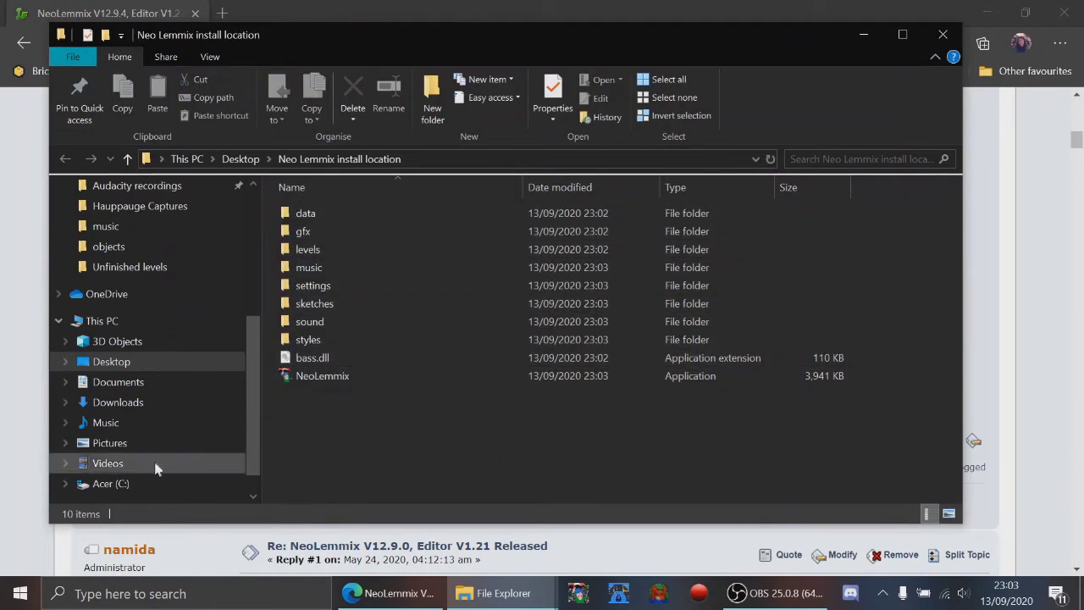
drag(477, 439, 269, 200)
click(450, 482)
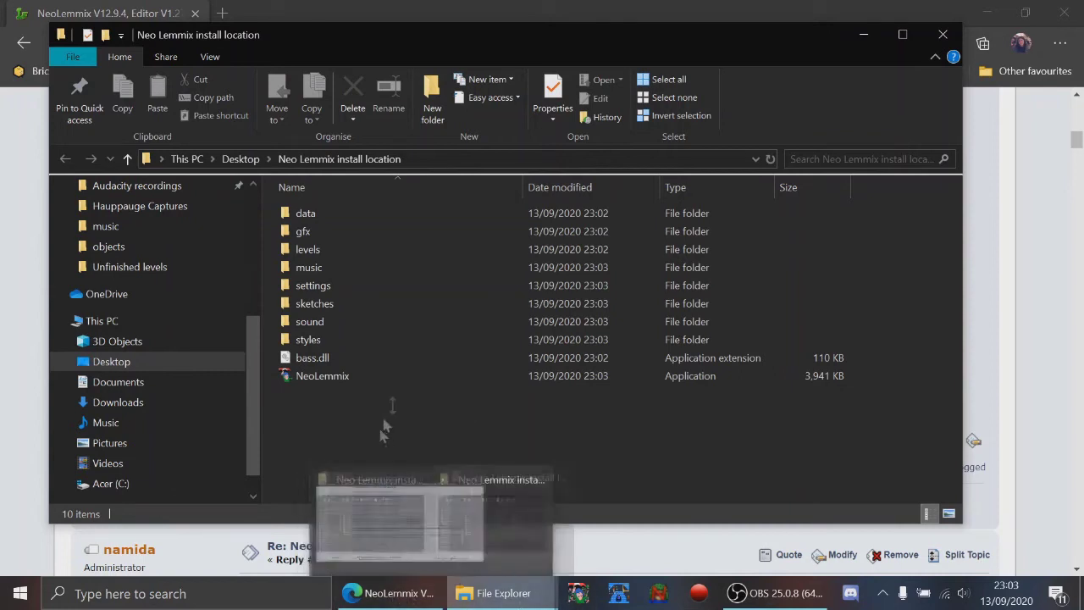
Start downloading styles.zip from the Styles link on the NeoLemmix forum page
mouse_move(514, 600)
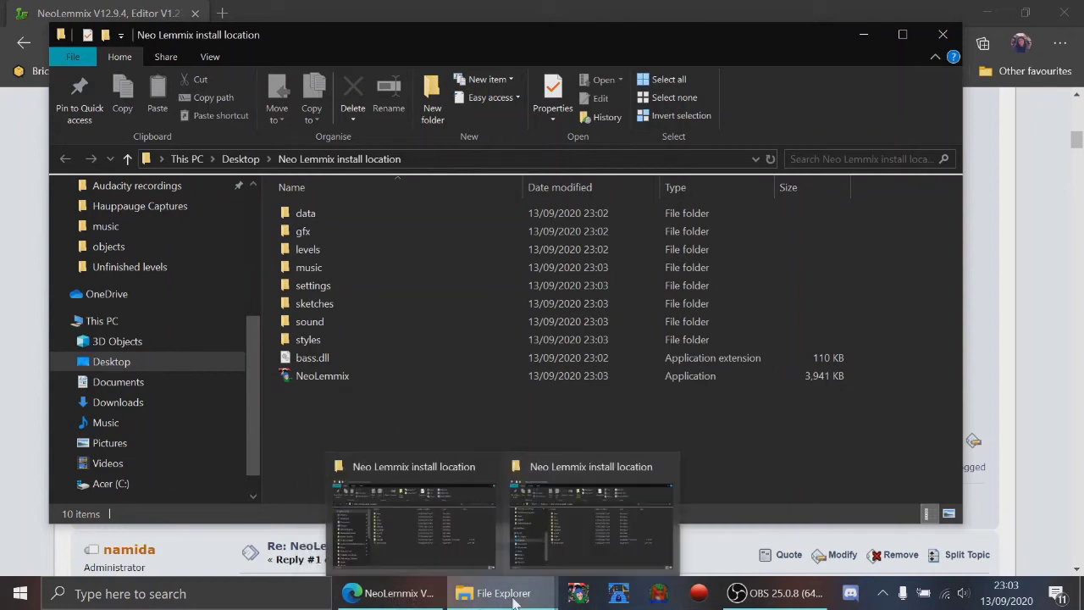
click(5, 449)
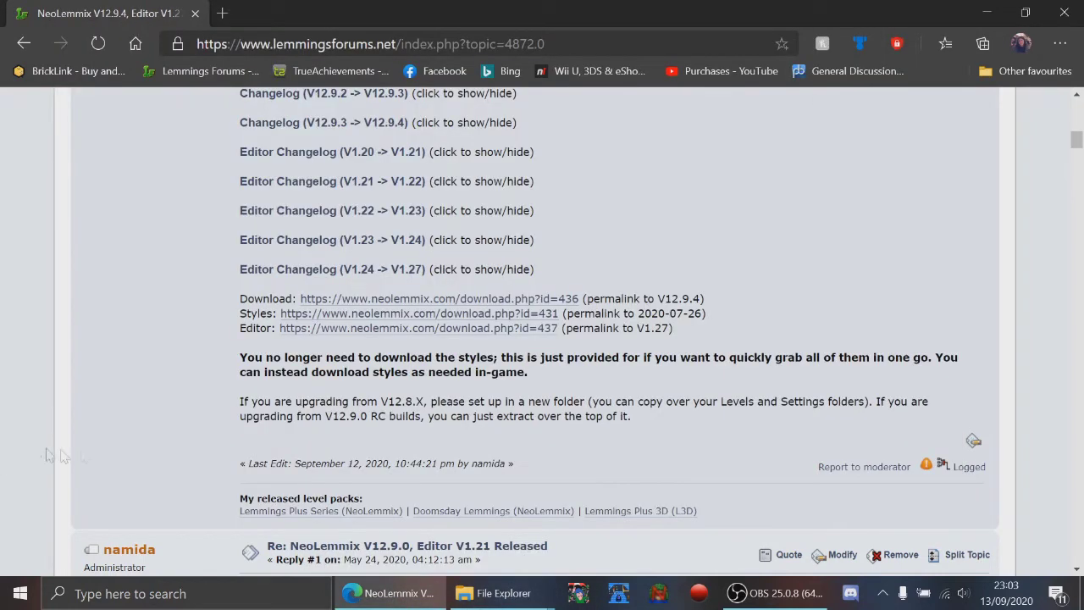
click(358, 313)
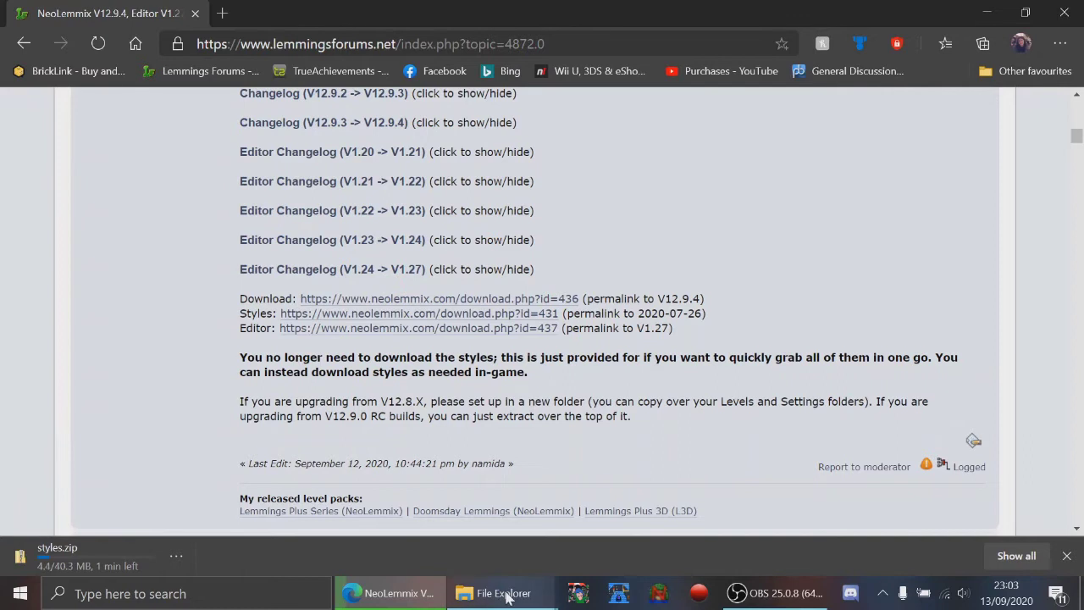
Select the styles folder in the install location, then start the NLEditor download from the Editor link
click(481, 599)
click(594, 500)
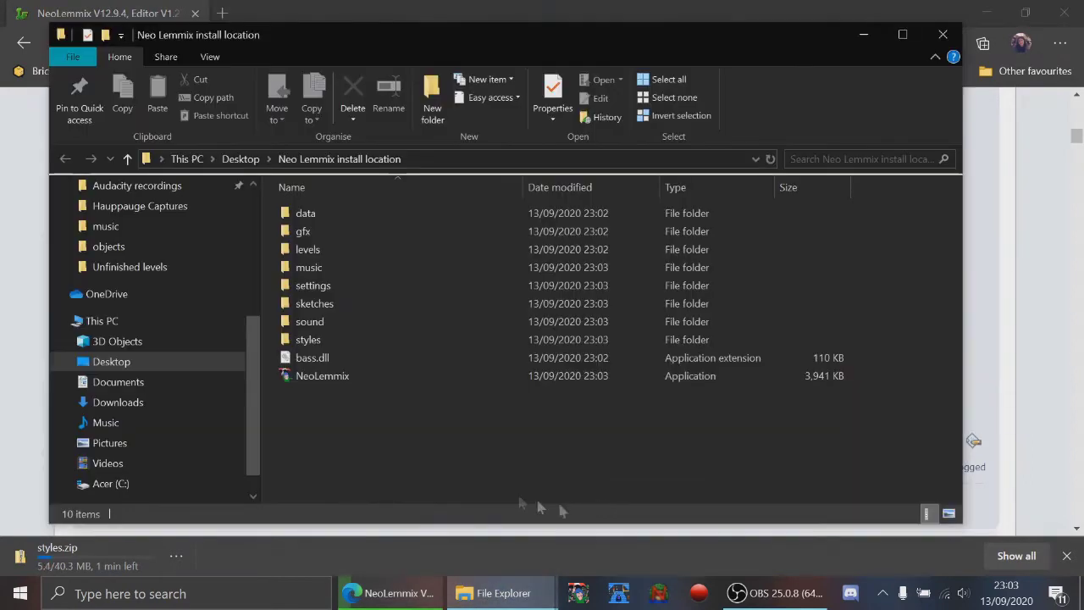
mouse_move(322, 344)
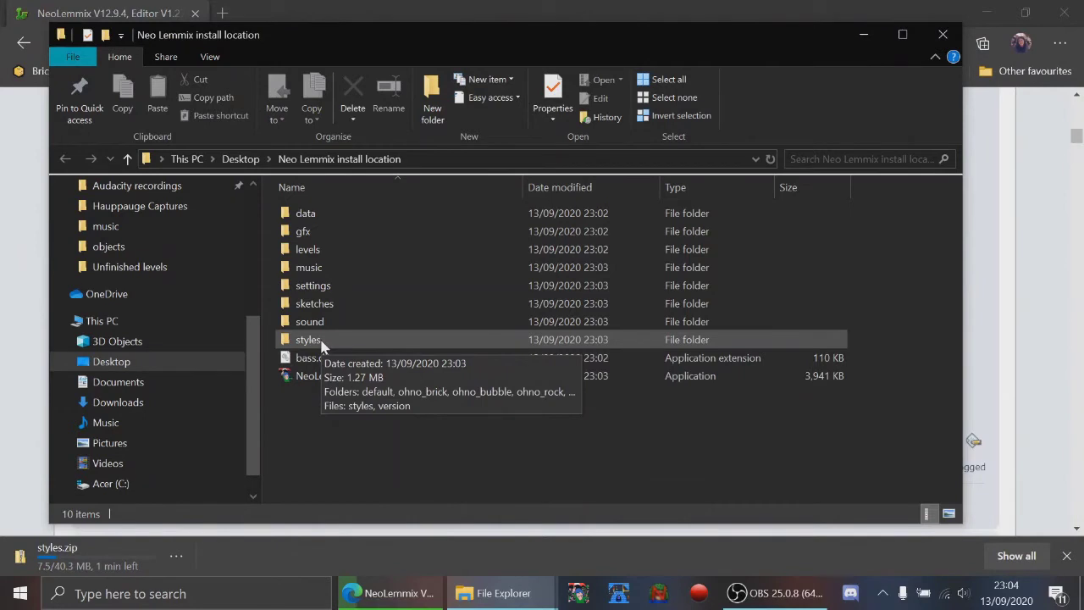
click(320, 342)
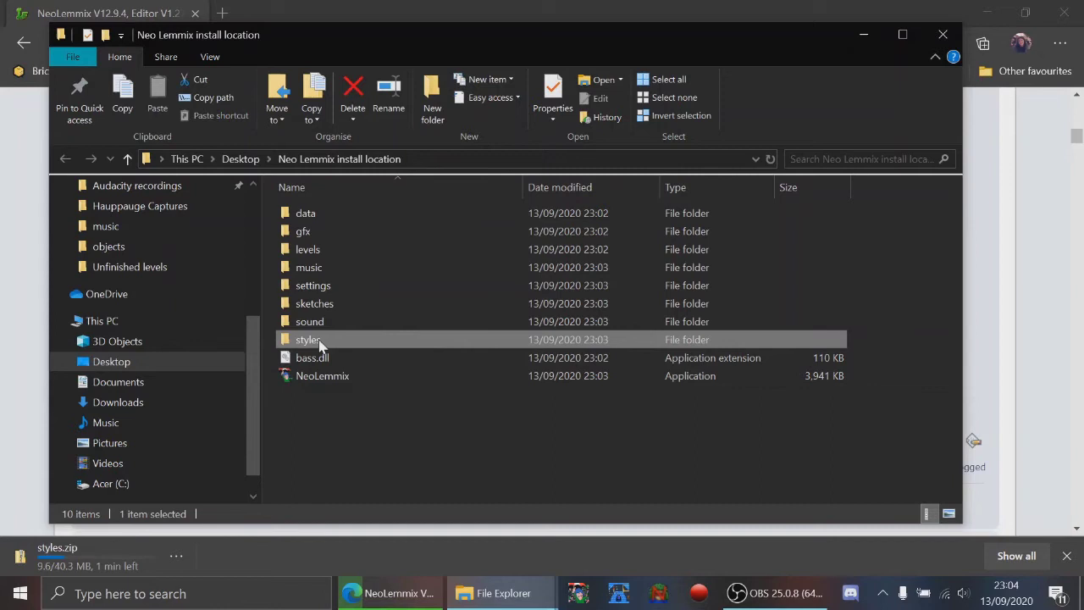
click(21, 400)
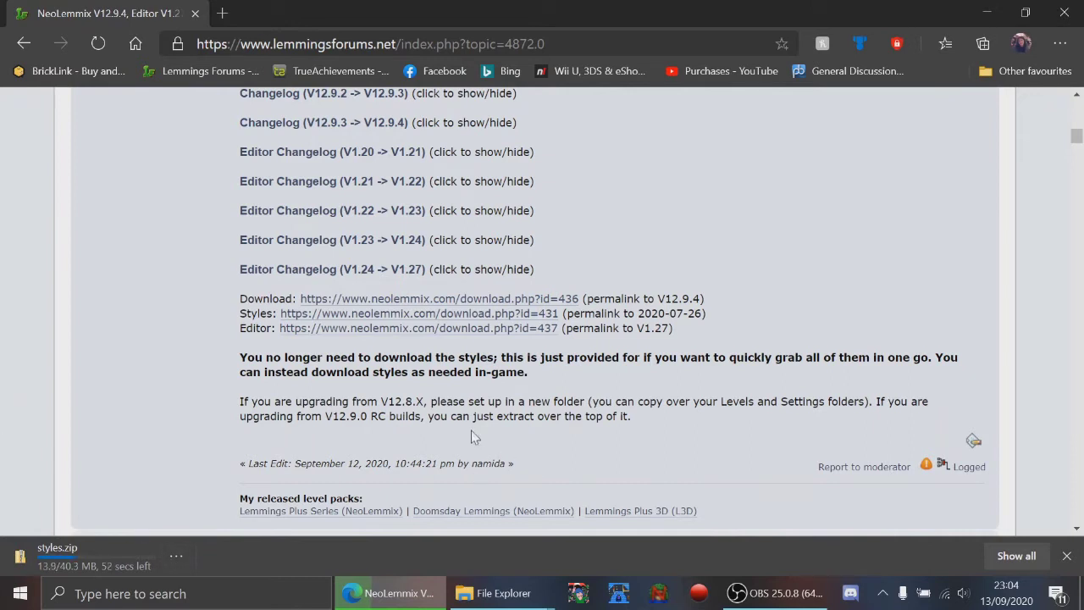
click(389, 329)
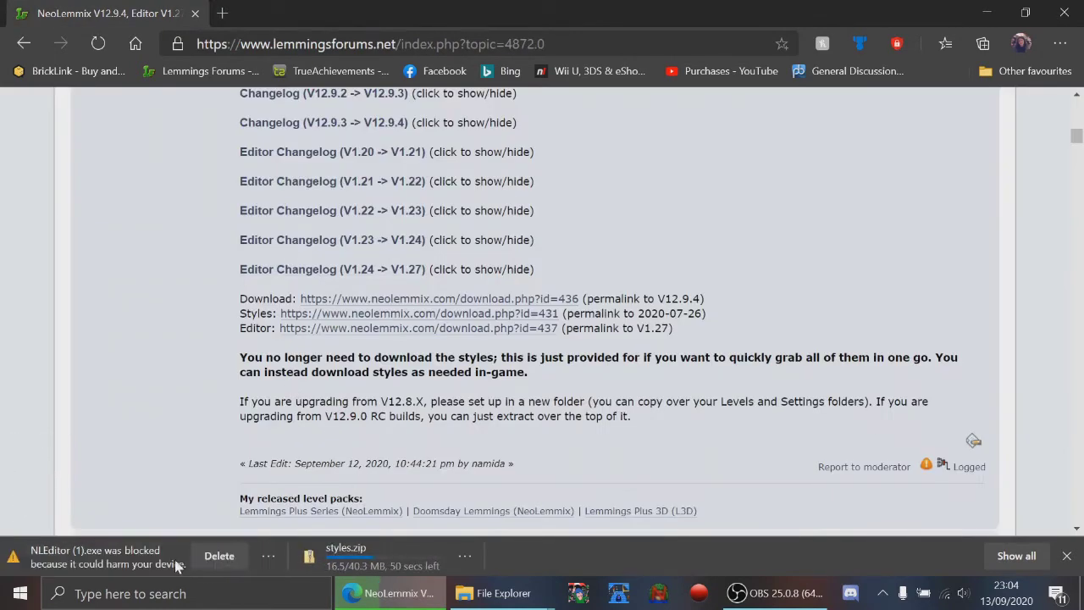
Report the blocked editor download as safe, then close the report page
click(269, 559)
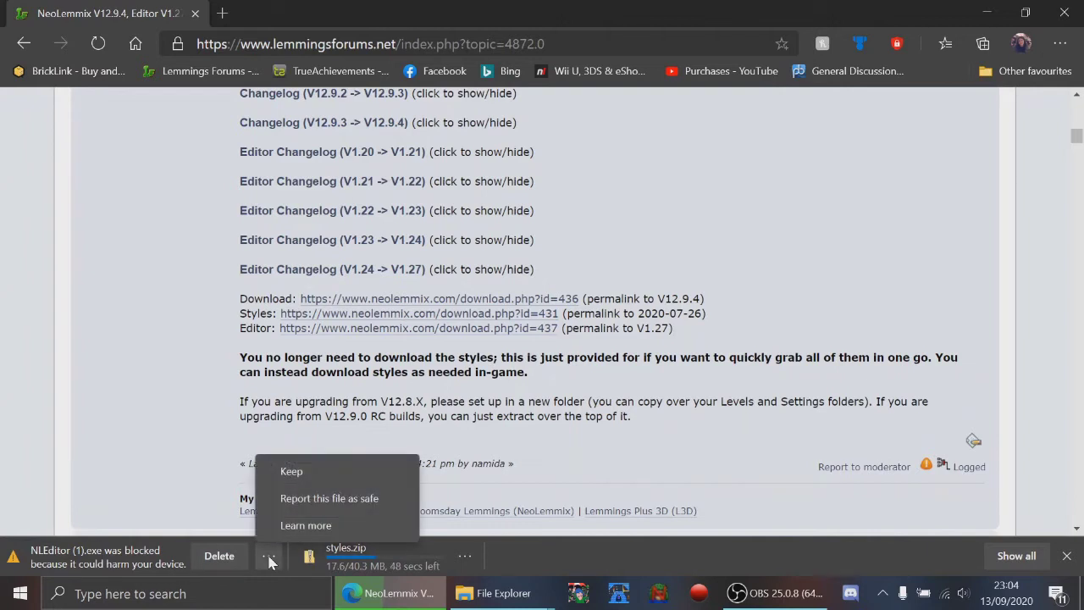
click(306, 498)
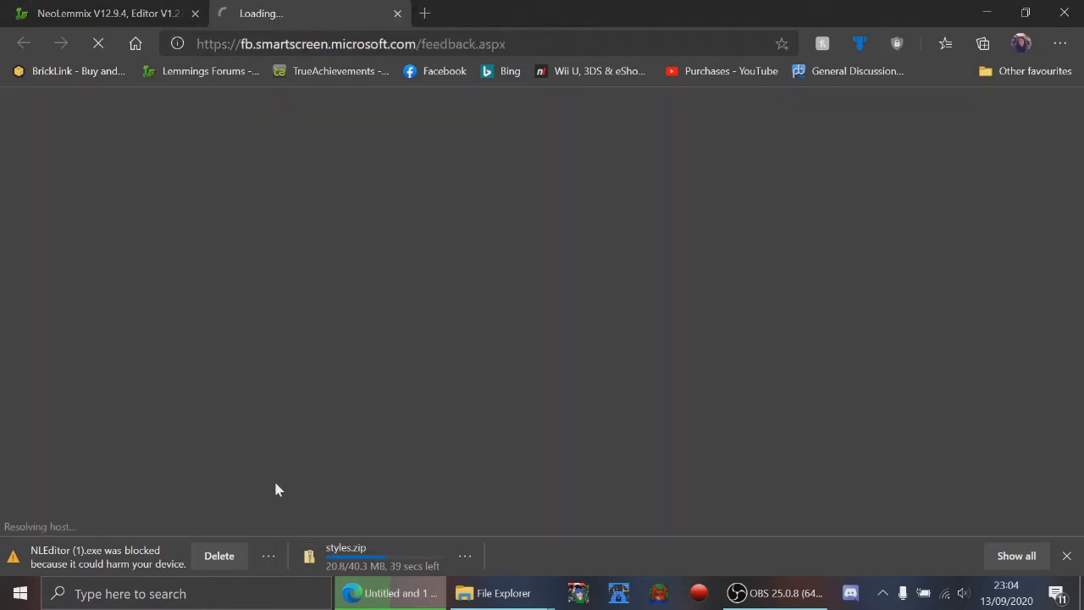
click(267, 558)
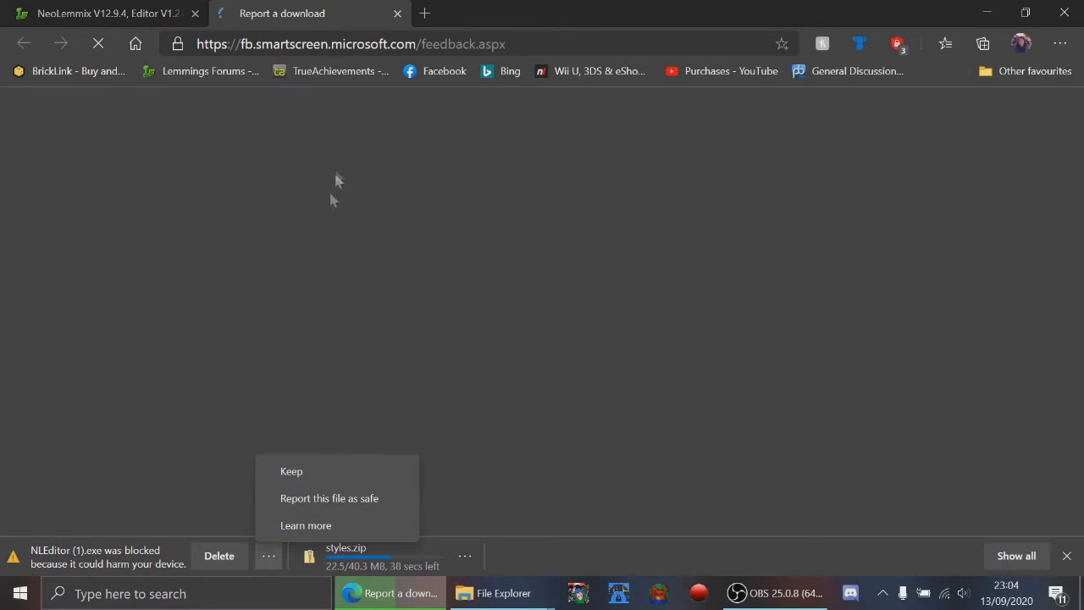
click(397, 13)
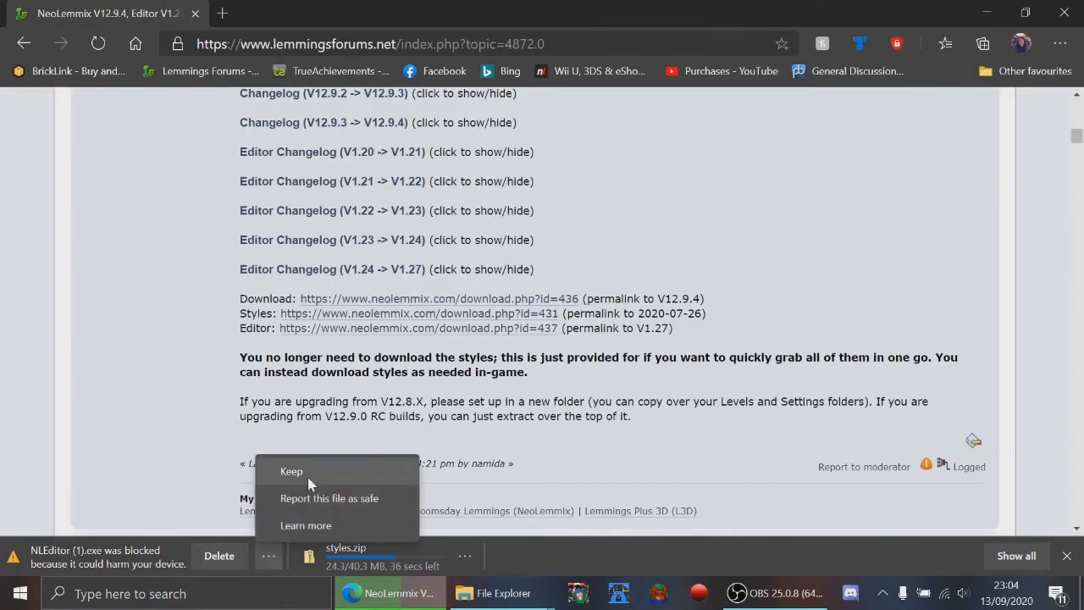
Keep NLEditor (1).exe, choosing Keep anyway past the SmartScreen warning
click(307, 473)
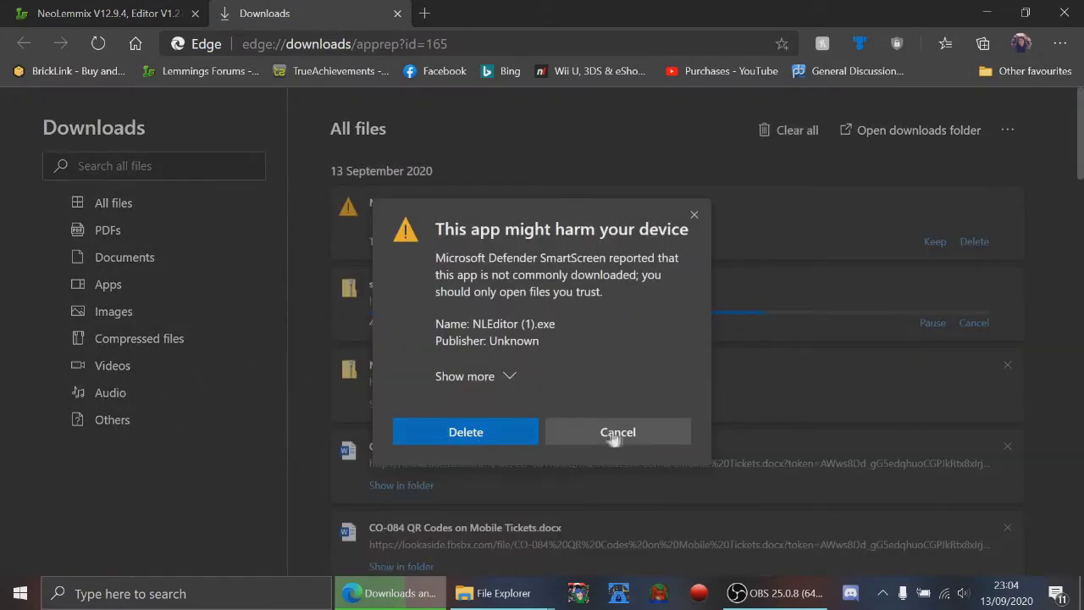
click(469, 378)
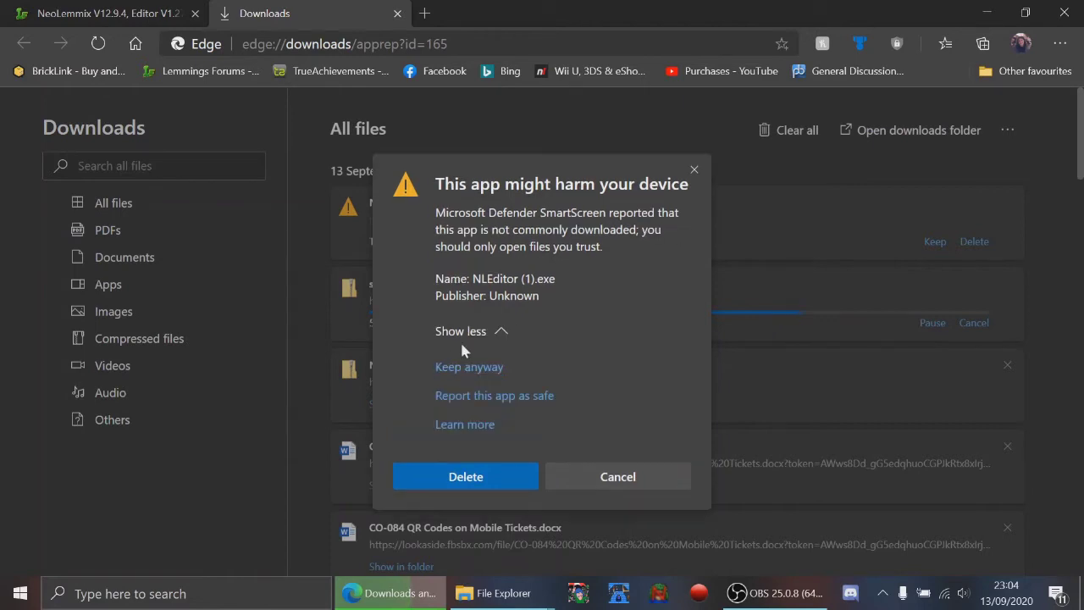
click(471, 367)
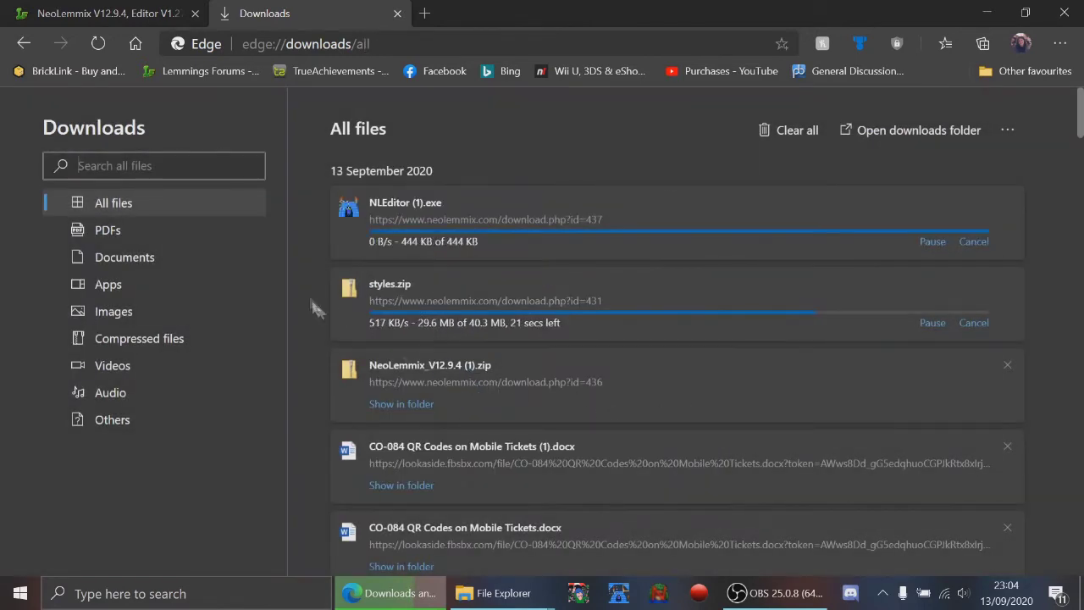